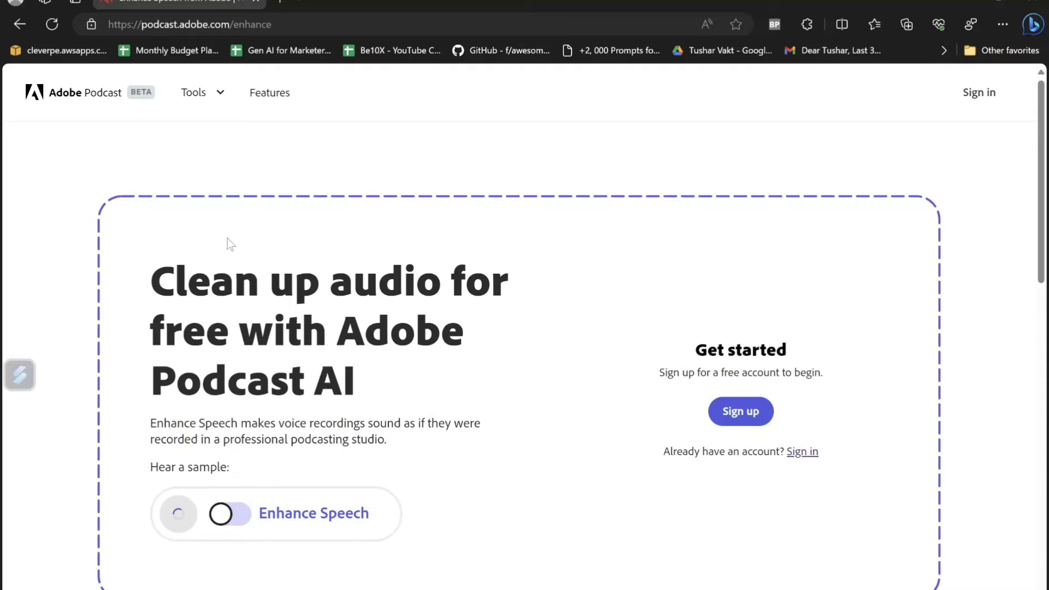
Sign in to Adobe Podcast with a Google account
left_click(981, 108)
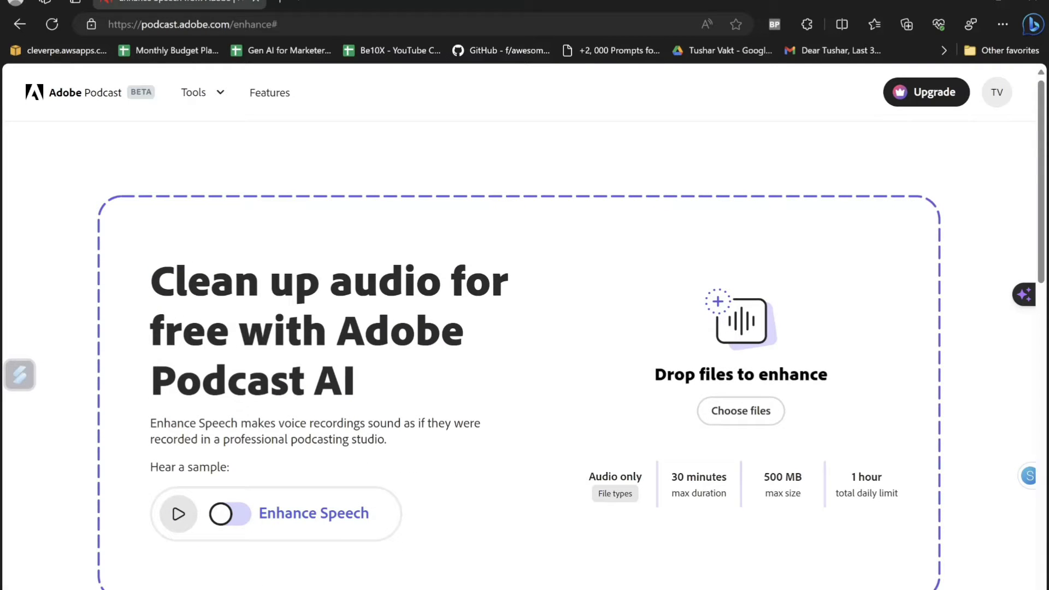
scroll(498, 329, "down", 2)
scroll(517, 340, "up", 2)
Play the sample recording with Enhance Speech on, then off
left_click(178, 514)
left_click(240, 515)
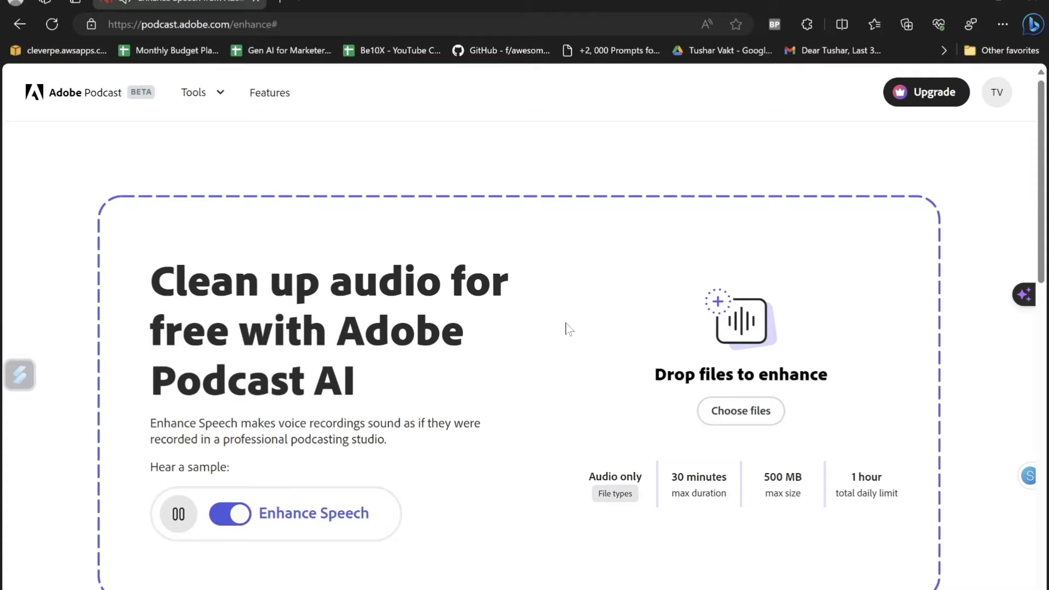
left_click(227, 515)
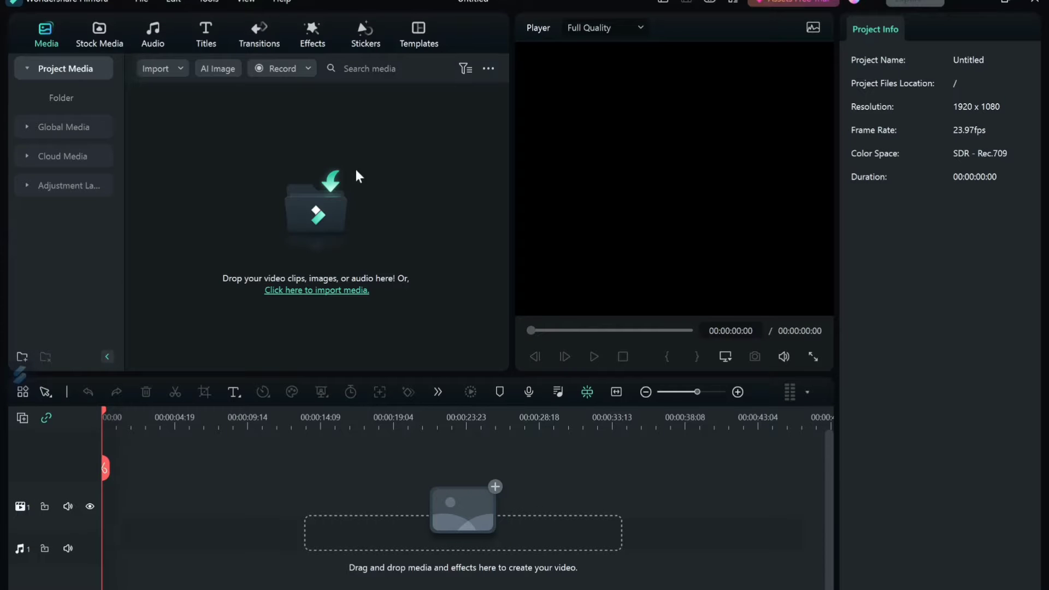
Import the three recorded videos and place video_20231017_123847 at the timeline start
left_click(355, 169)
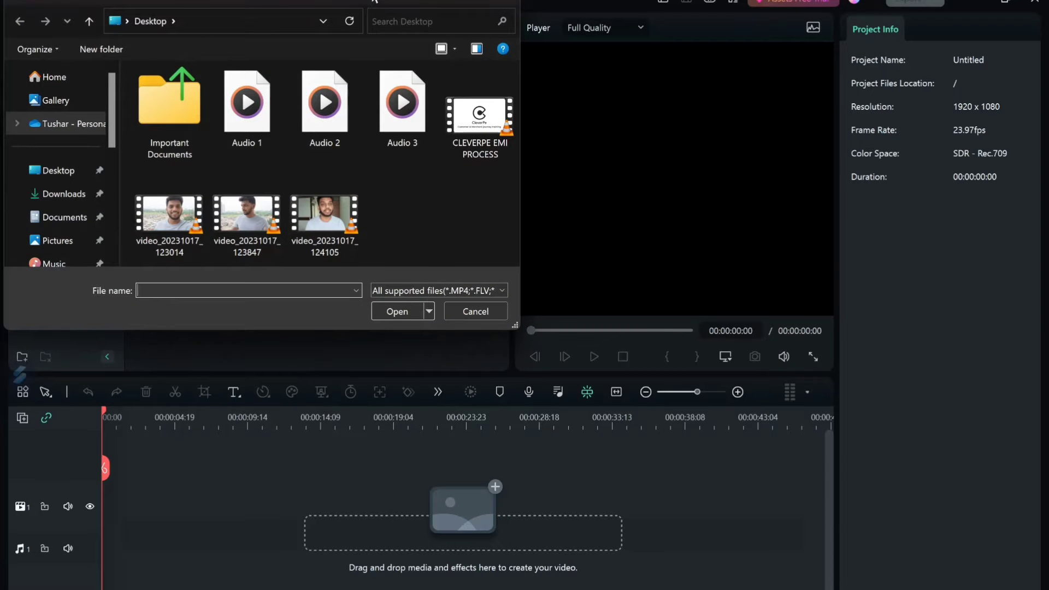
key("super+Up")
left_click_drag(938, 158, 560, 133)
key("Return")
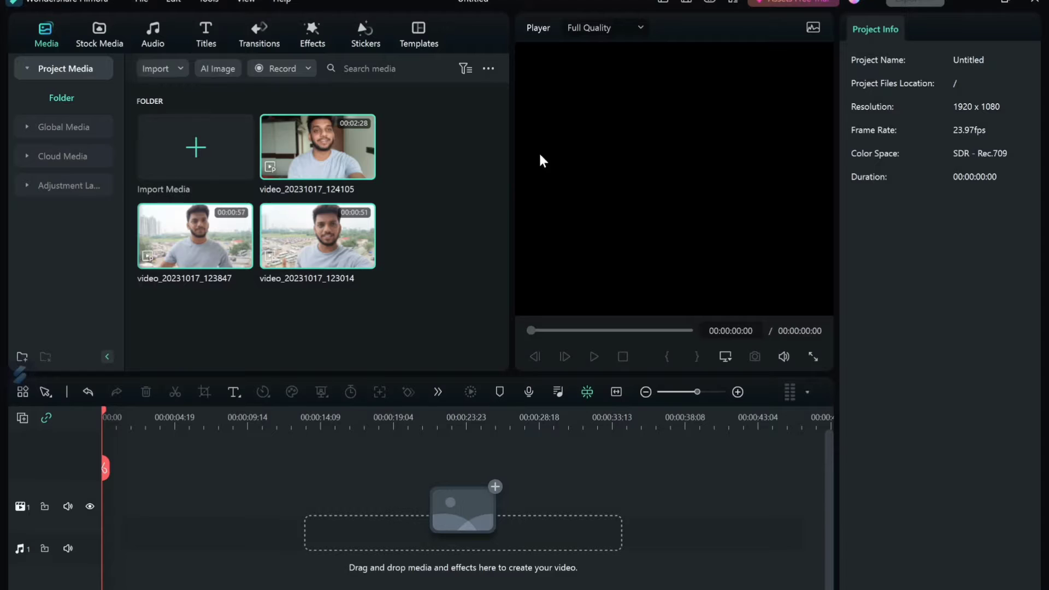
left_click_drag(197, 235, 126, 511)
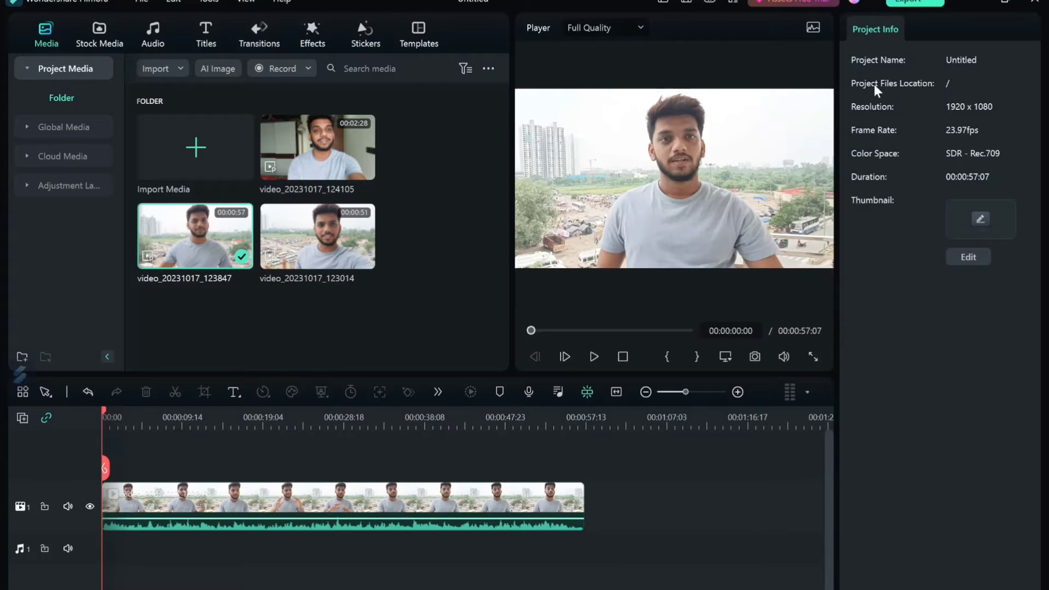
key("ctrl+e")
Set the export quality to Higher and the format to MP3
left_click(668, 297)
left_click(578, 257)
scroll(585, 339, "down", 5)
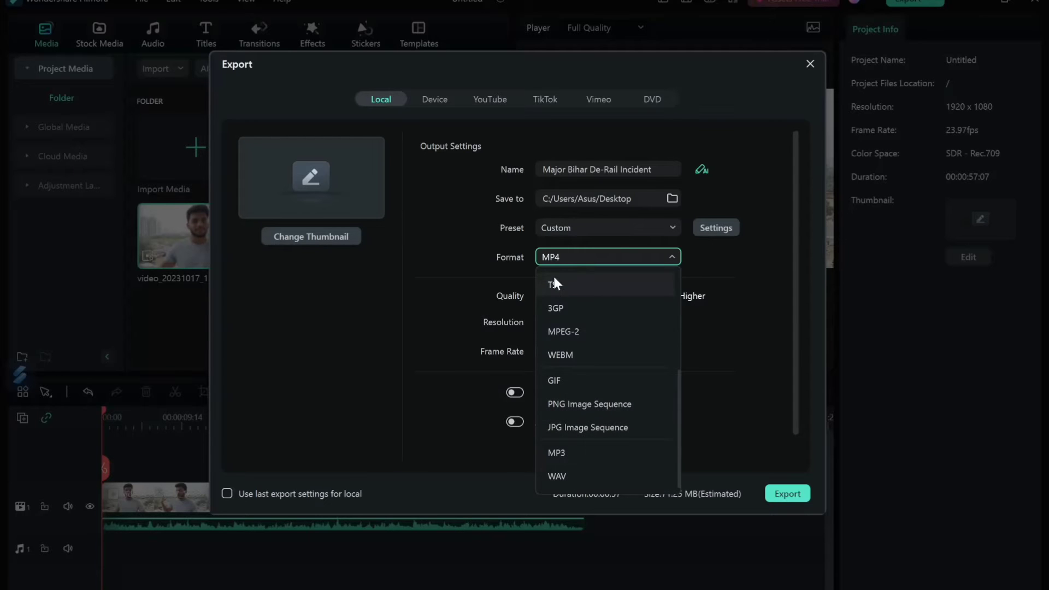
left_click(583, 453)
Name the export 'Audio Sample File' and save it to the Music folder
left_click(625, 169)
key("ctrl+a")
key("BackSpace")
type("Audio Sample File")
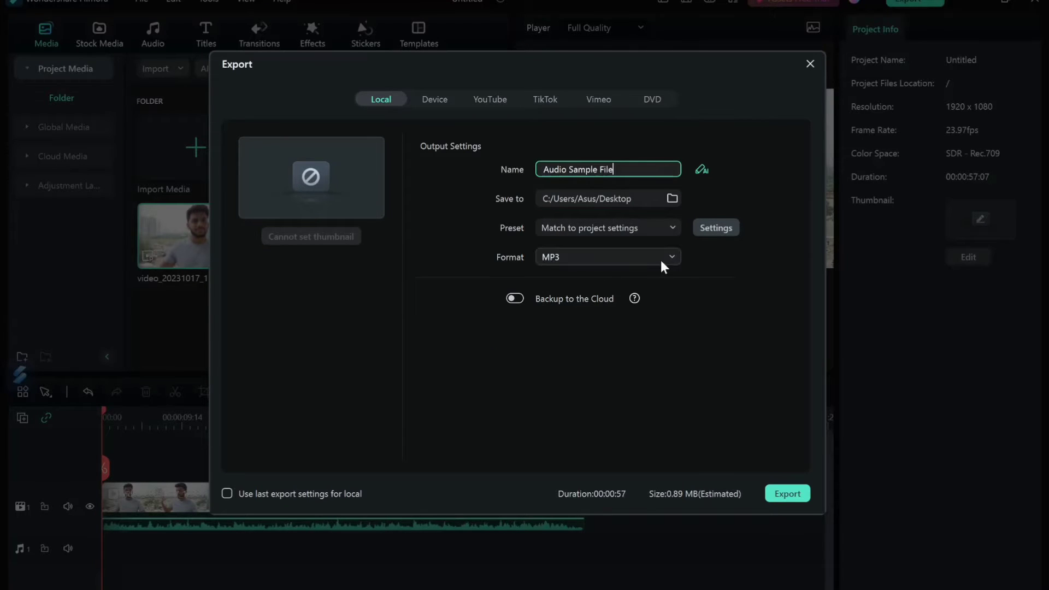
left_click(672, 199)
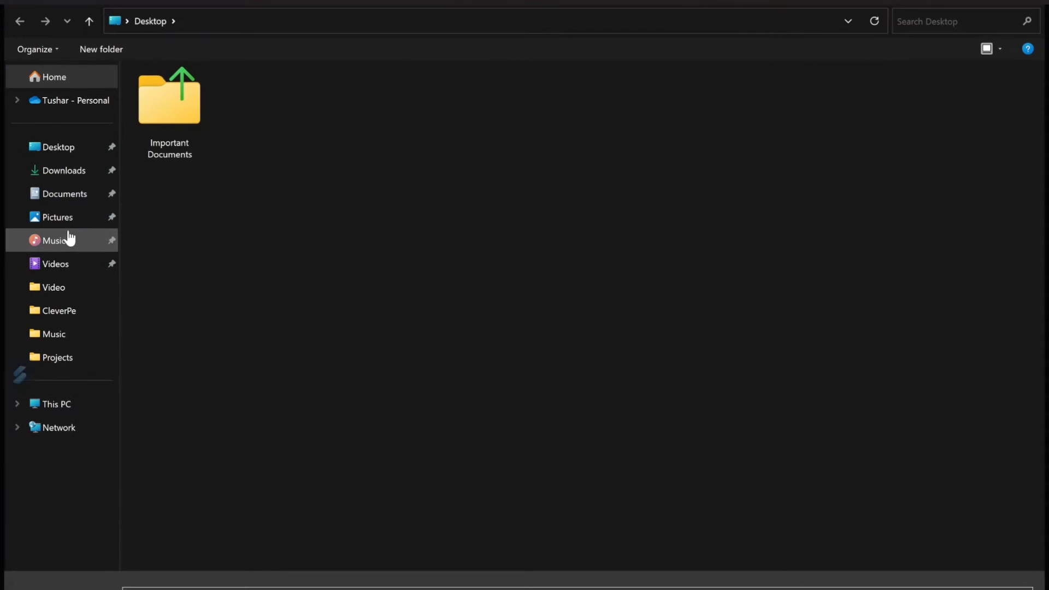
left_click(60, 240)
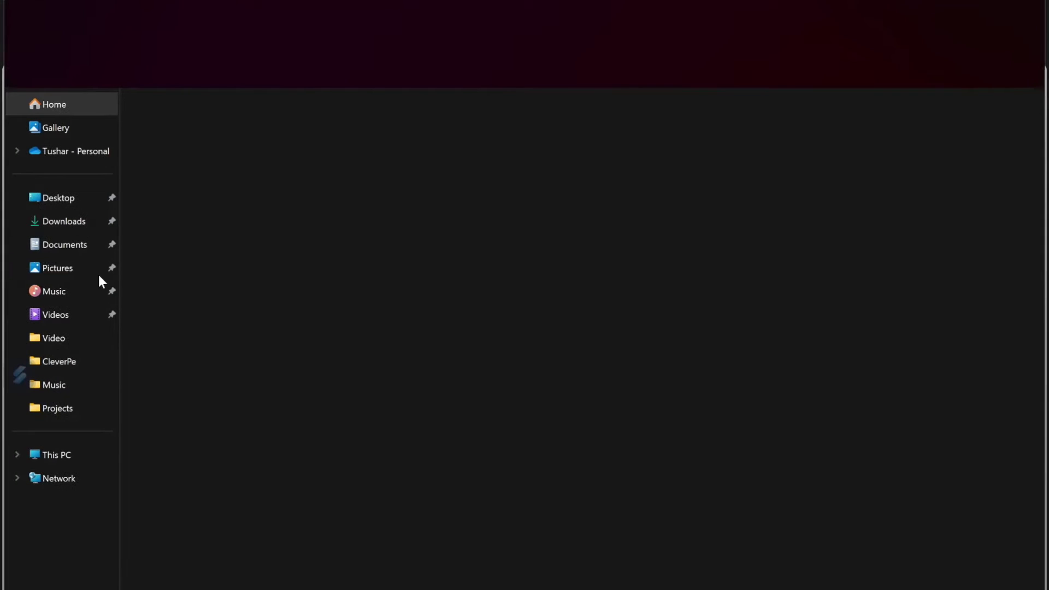
left_click(70, 292)
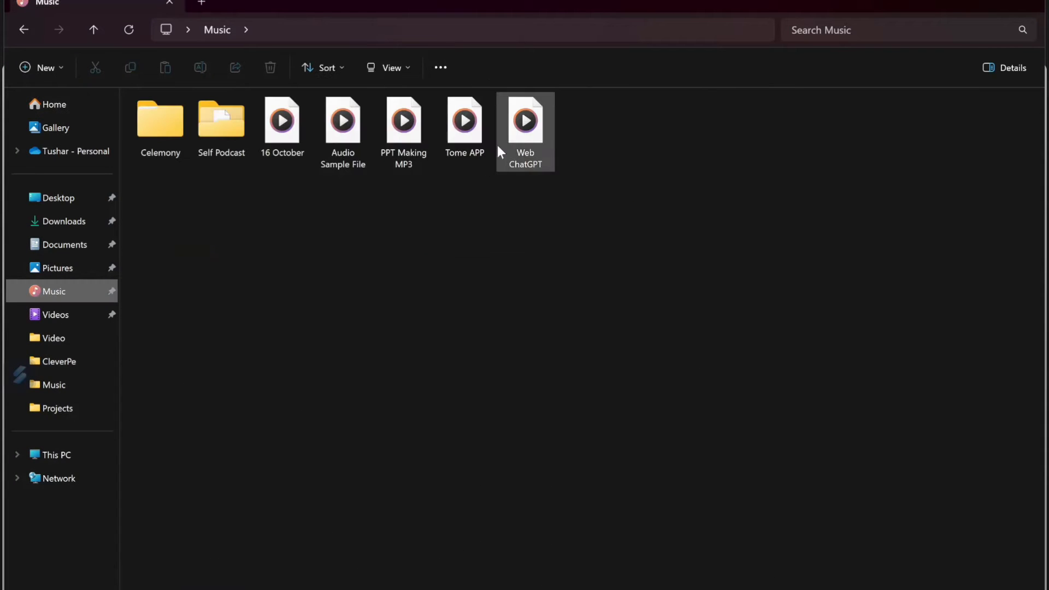
Play Audio Sample File from the Music folder in the media player
double_click(343, 130)
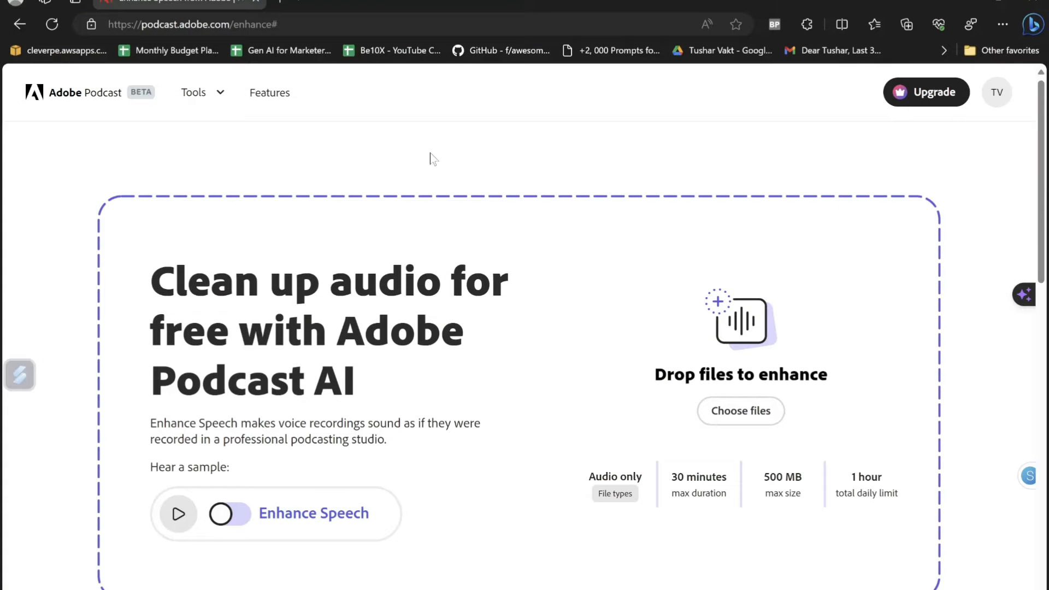
Upload Audio Sample File from the Music folder to Enhance Speech
left_click(743, 413)
left_click(55, 190)
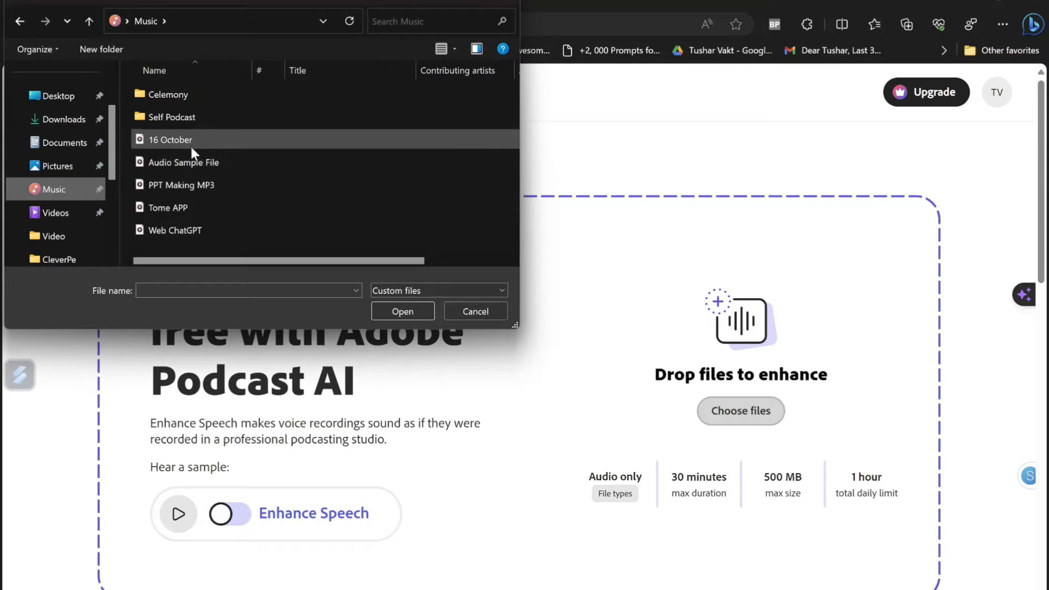
left_click(191, 161)
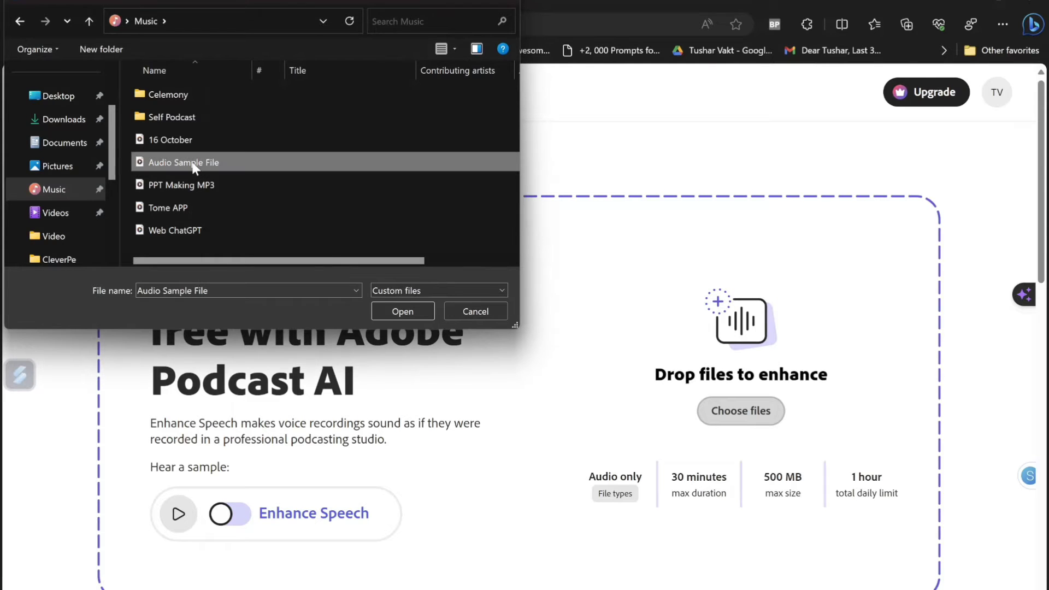
left_click(397, 310)
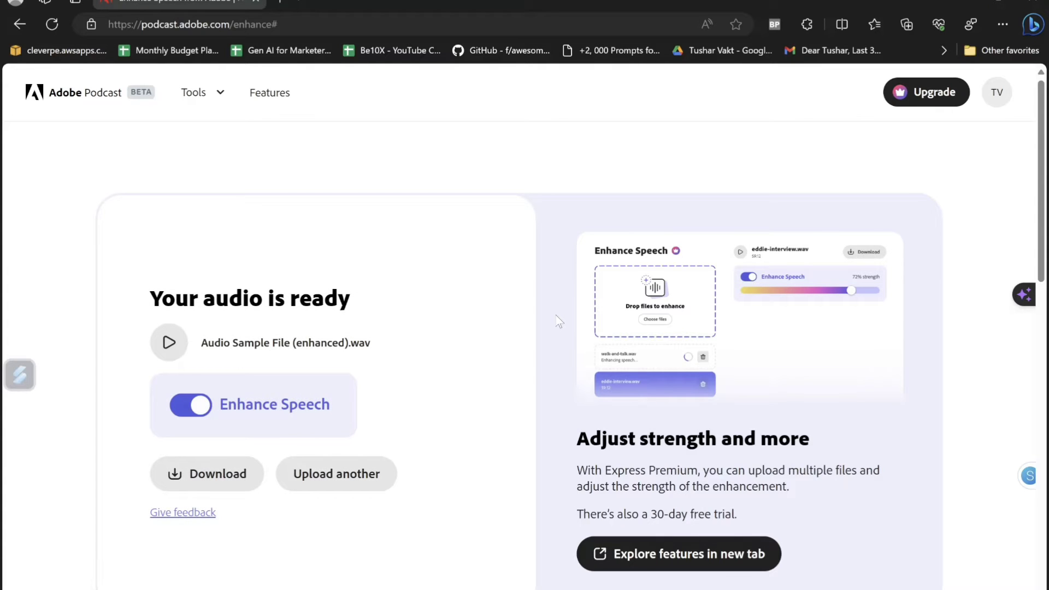
Compare the original and enhanced audio, then download the enhanced WAV
left_click(203, 406)
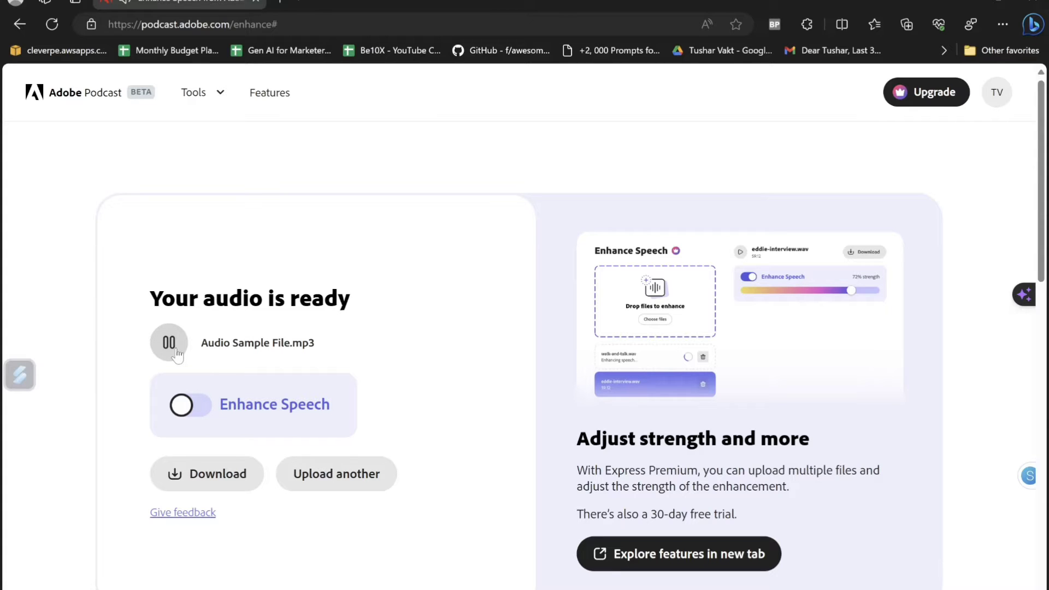
left_click(201, 408)
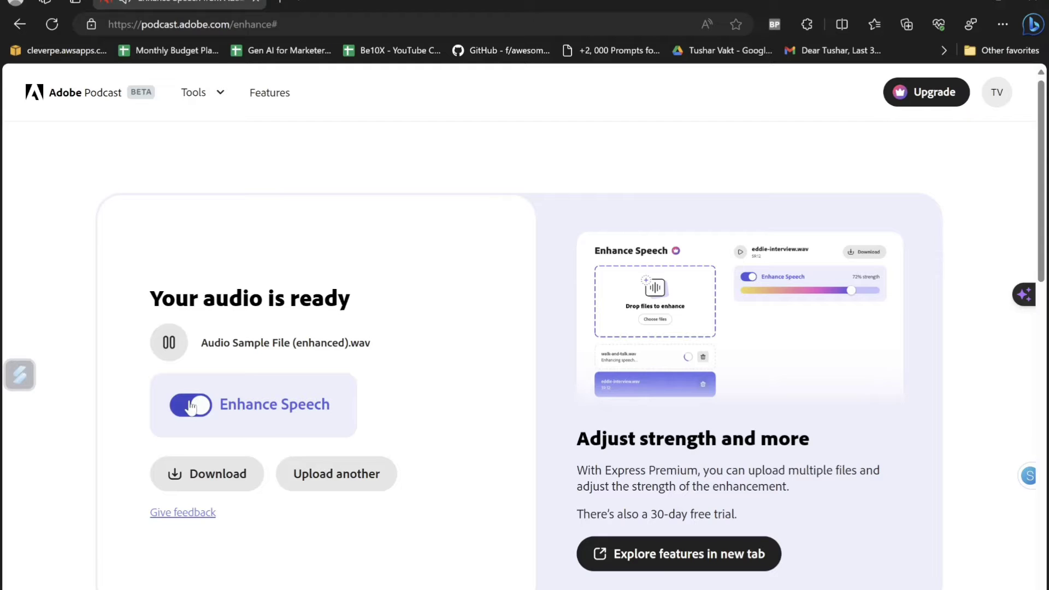
left_click(191, 408)
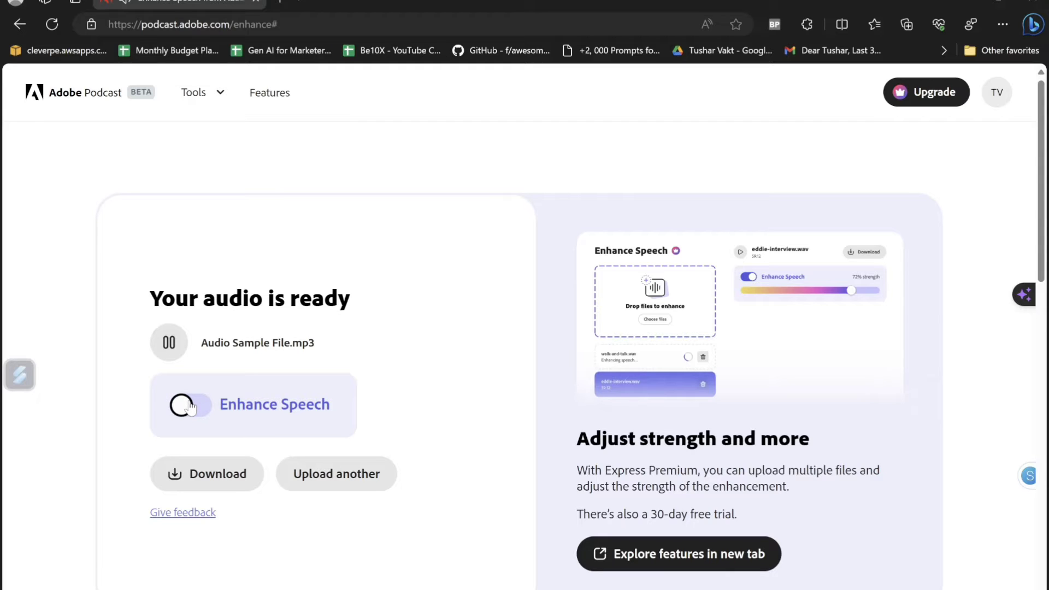
left_click(191, 408)
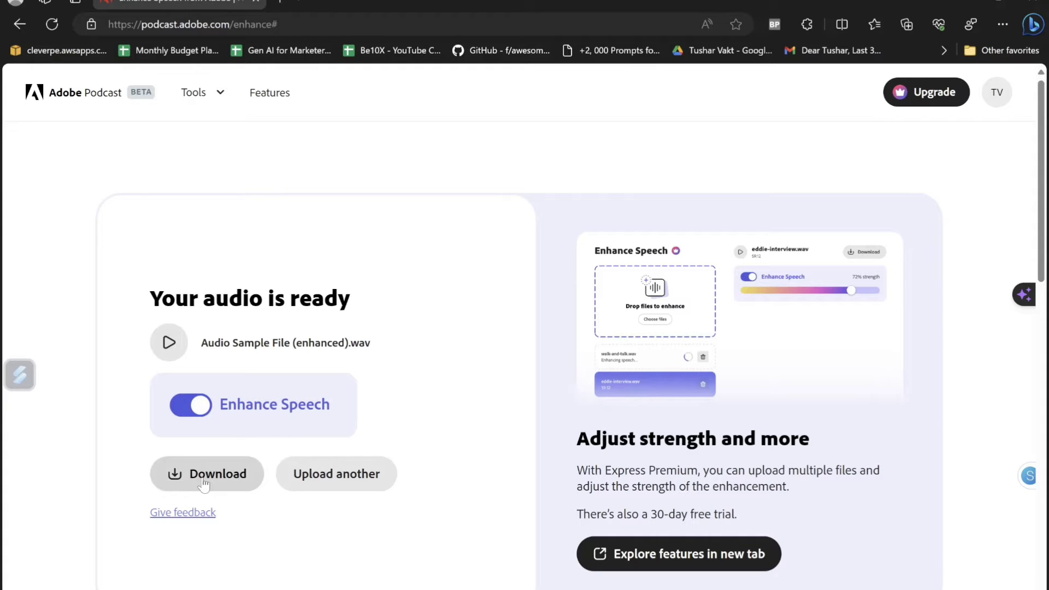
left_click(242, 484)
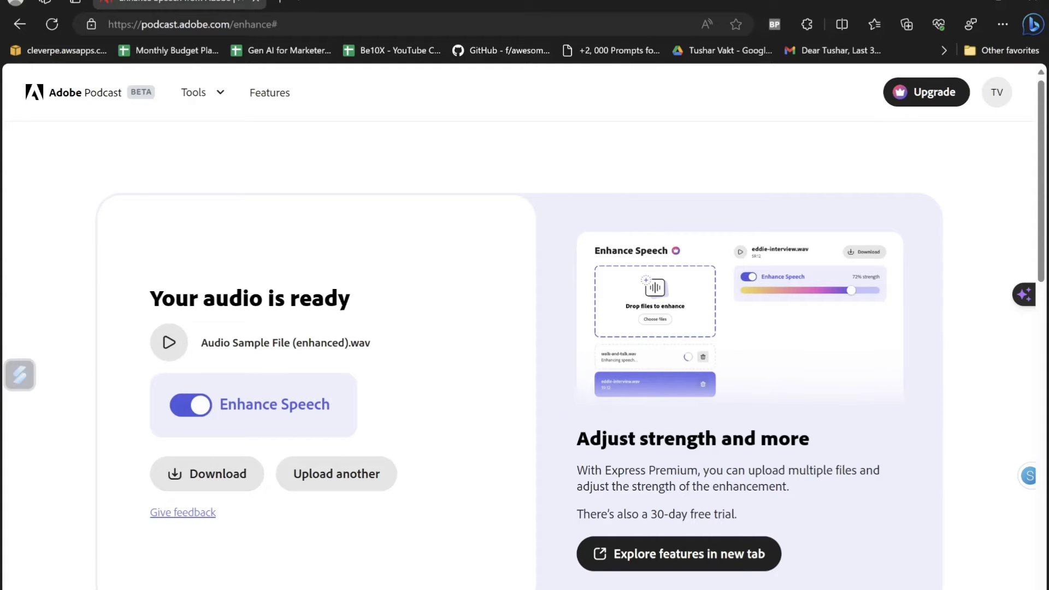
Return to Filmora, close the finished export window, and browse to the Music folder
left_click(683, 538)
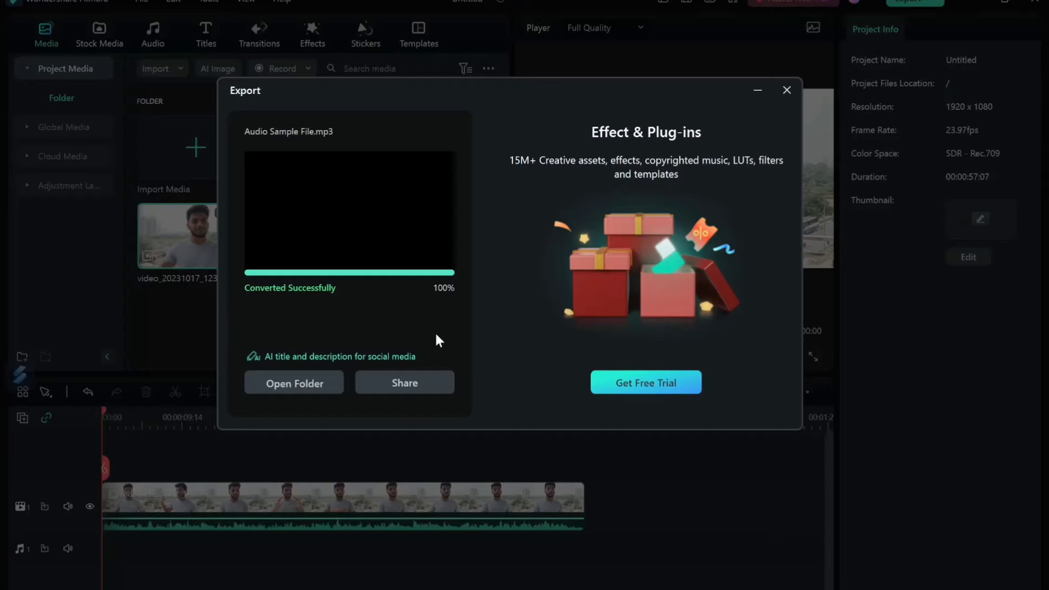
left_click(787, 91)
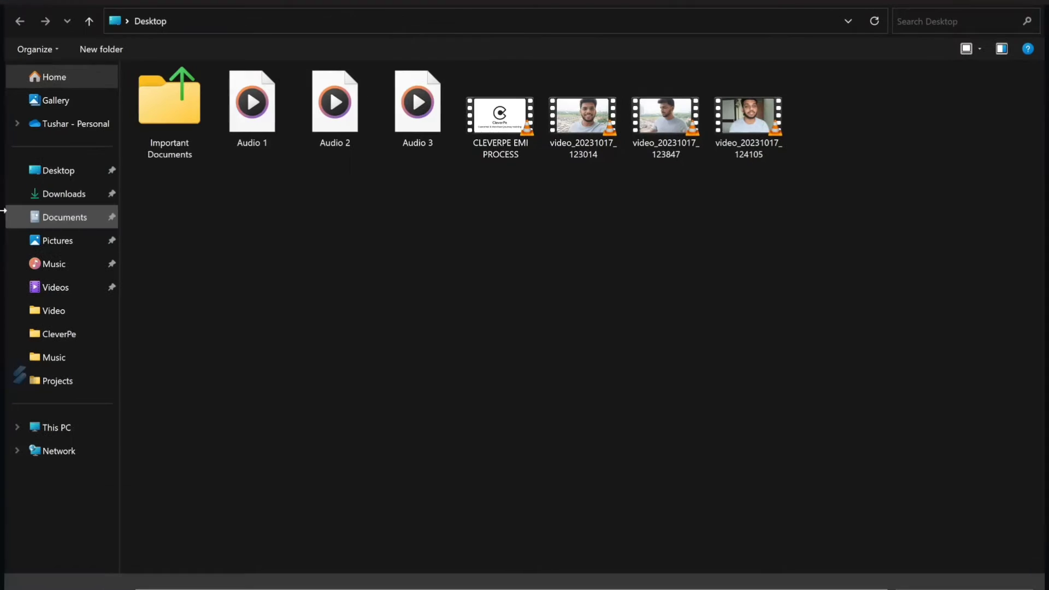
left_click(64, 194)
double_click(166, 164)
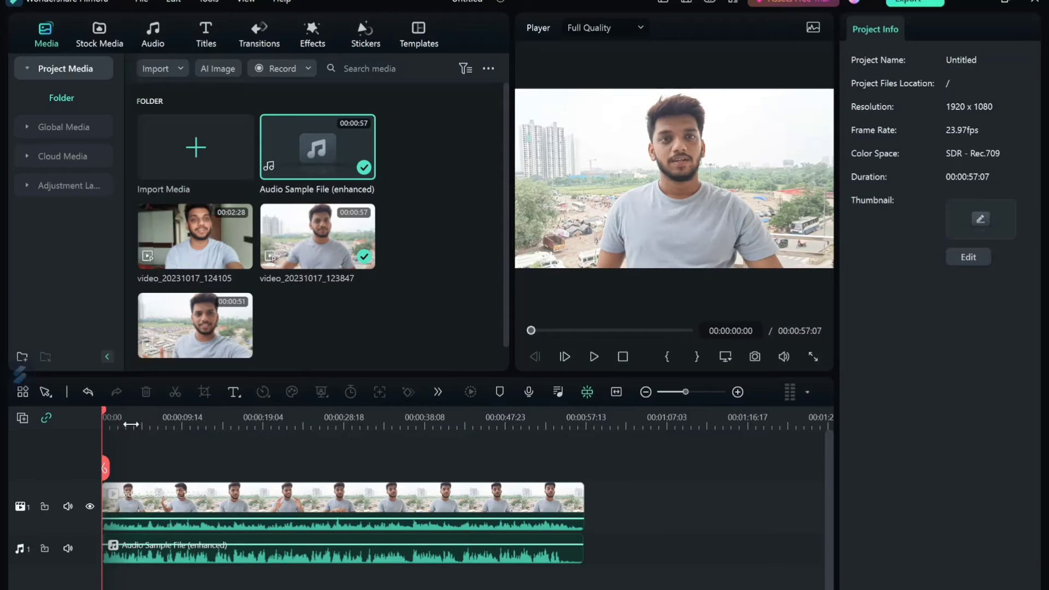
scroll(132, 424, "up", 3)
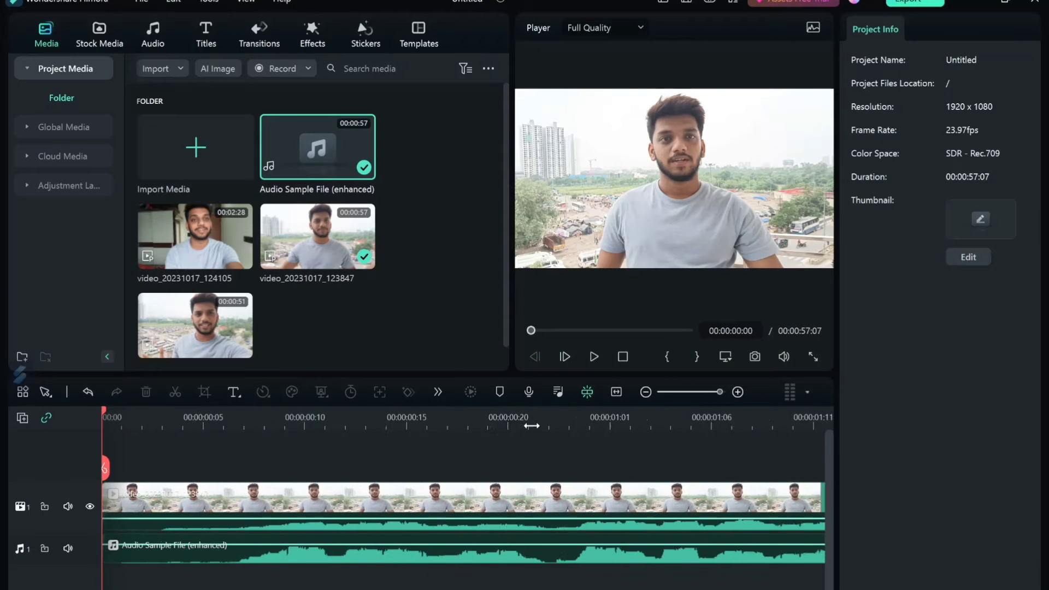
Mute the original video's sound, unmute the enhanced voice track, preview, and select the voice clip
left_click(67, 548)
key("space")
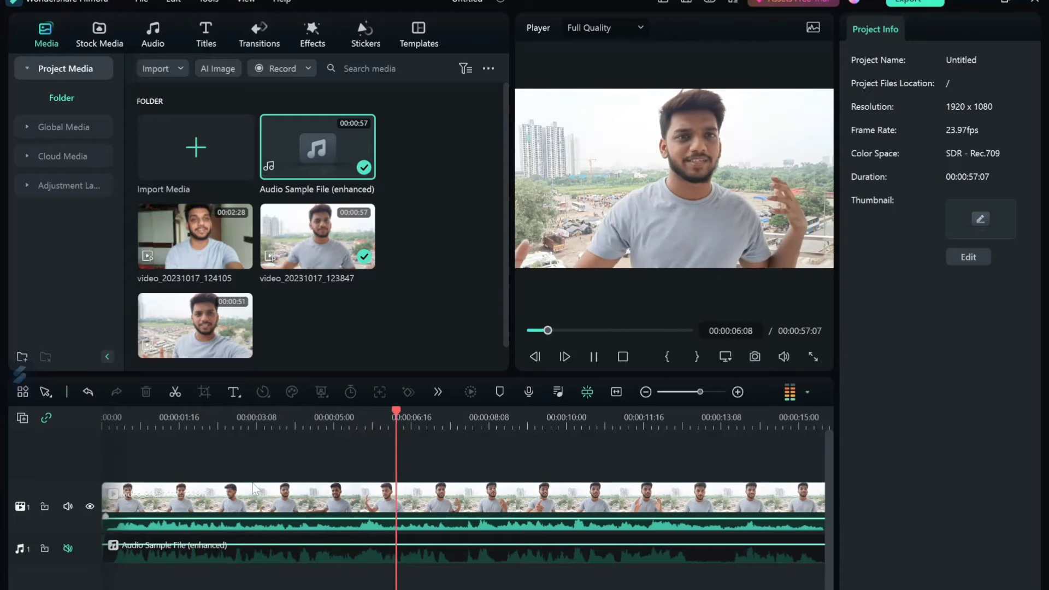
left_click(68, 507)
left_click(67, 548)
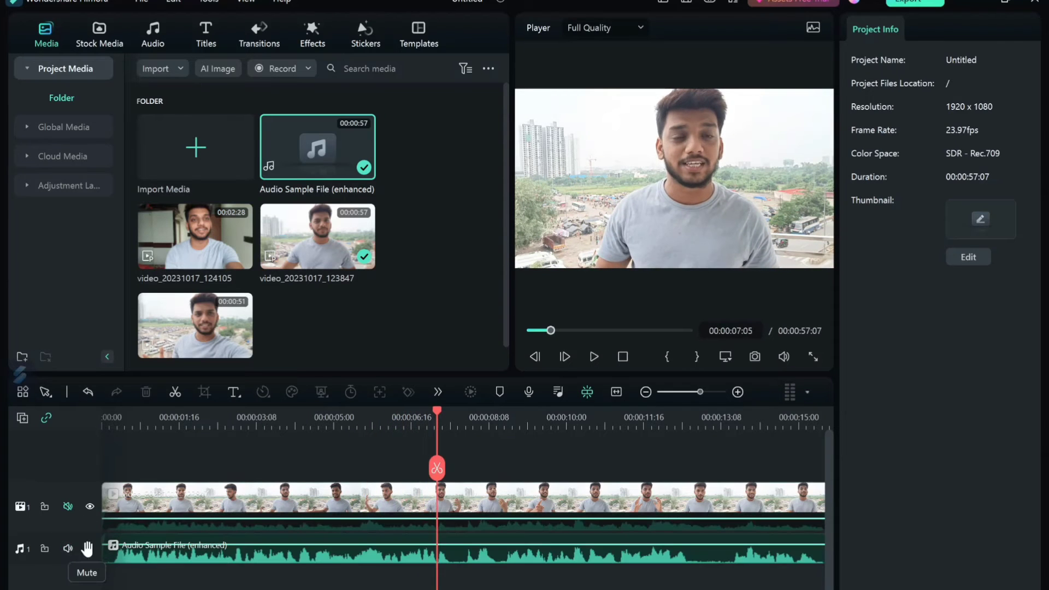
key("space")
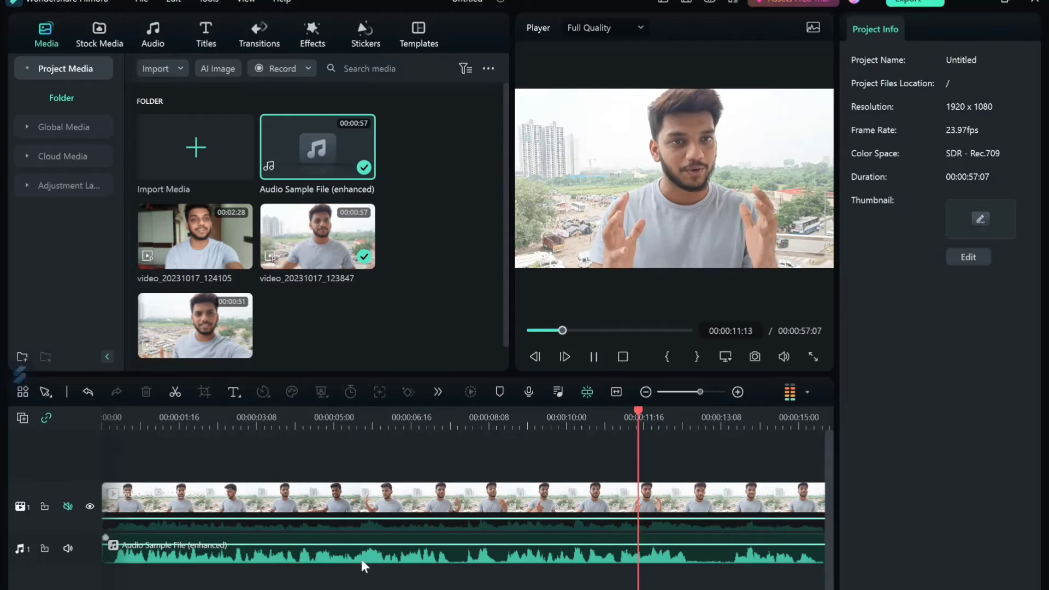
left_click(380, 560)
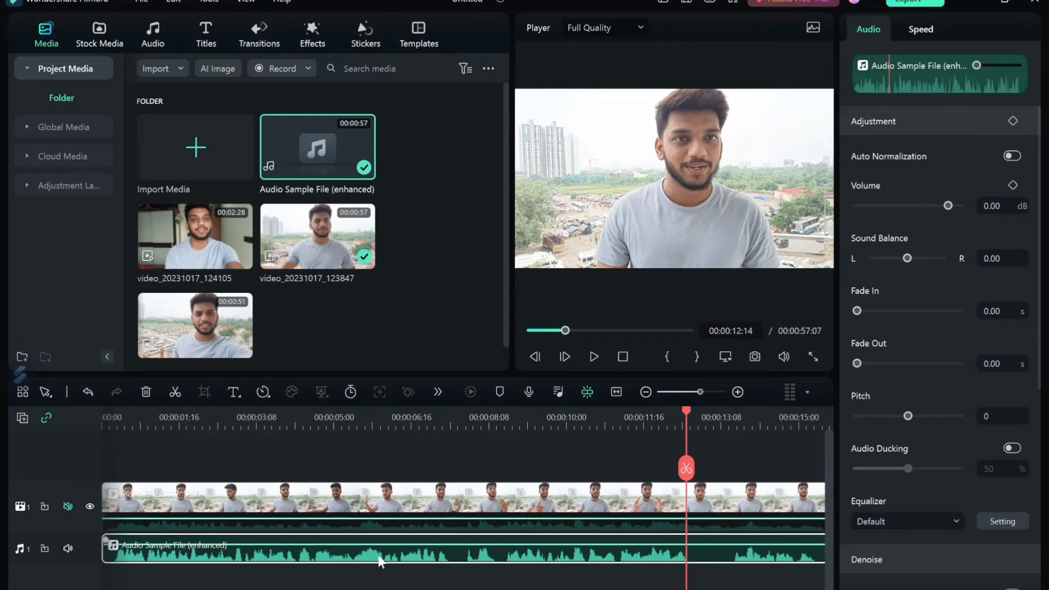
Apply the Dance equalizer preset to the enhanced voice clip
left_click(889, 523)
scroll(889, 383, "down", 1)
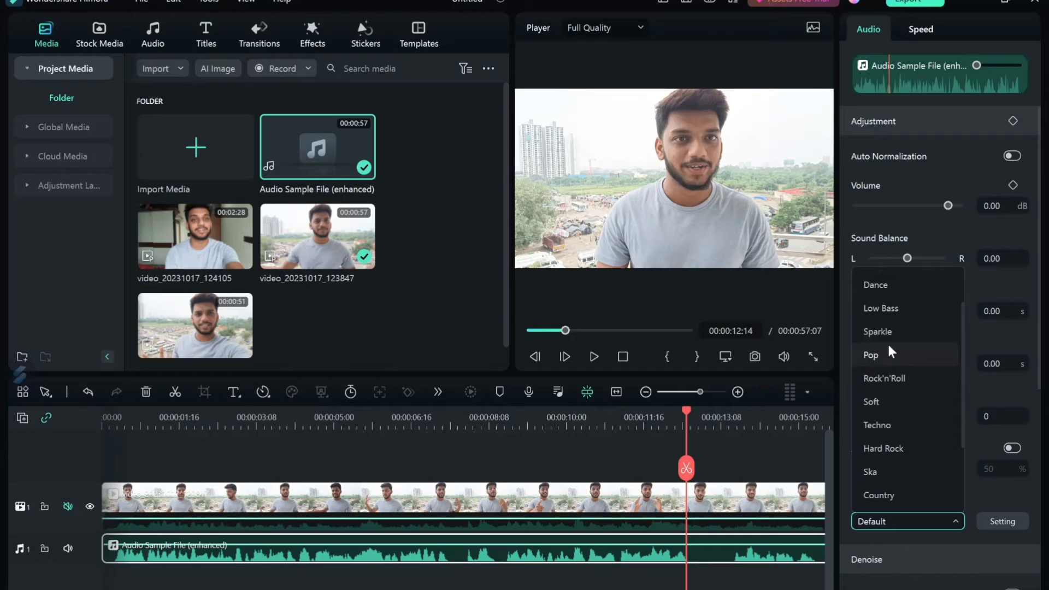
left_click(880, 285)
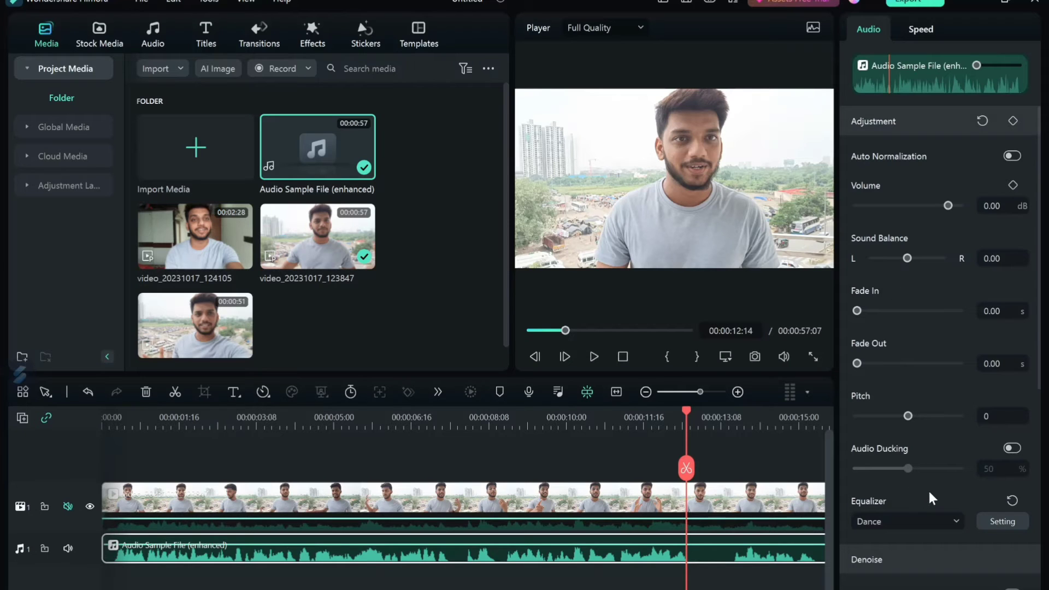
Raise the voice clip's volume to 3 dB and stop playback
left_click(990, 207)
type("3")
key("Return")
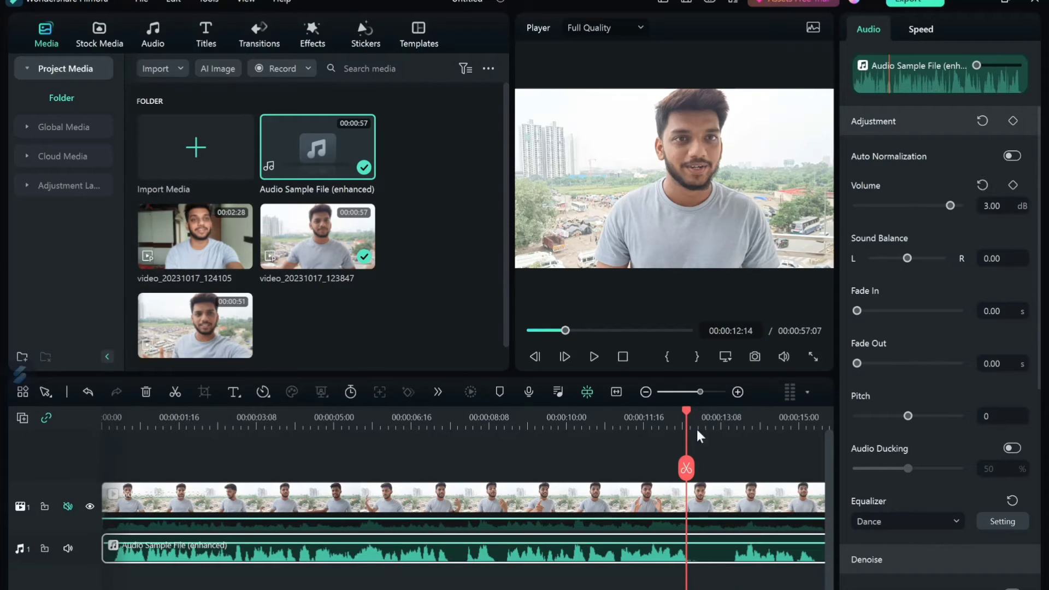
left_click(700, 436)
left_click(623, 356)
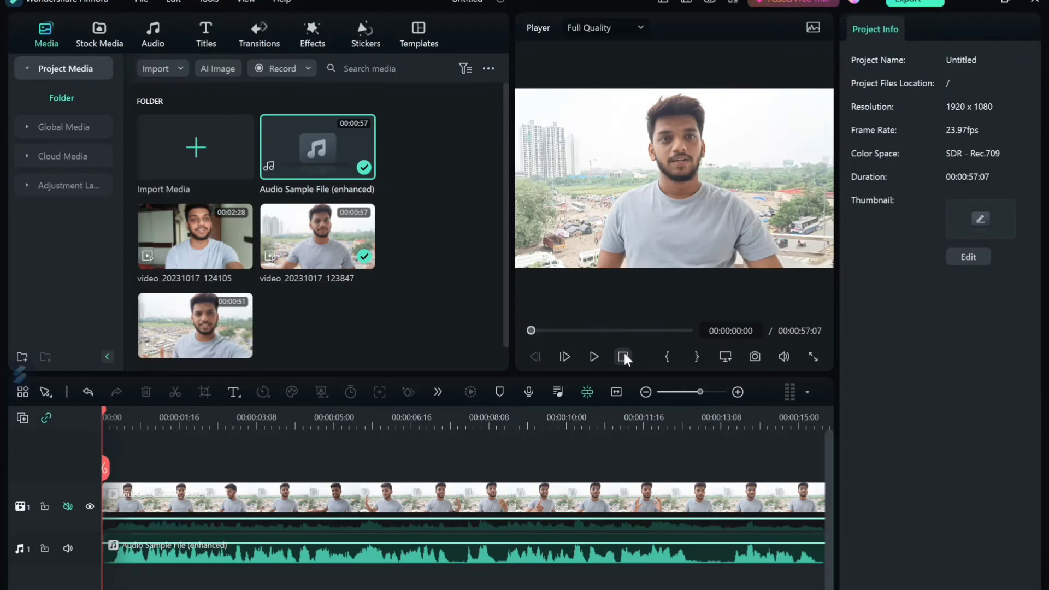
double_click(442, 247)
Import CM_10 Show Your Soul from Downloads > Music onto a second audio track
left_click(57, 194)
double_click(168, 147)
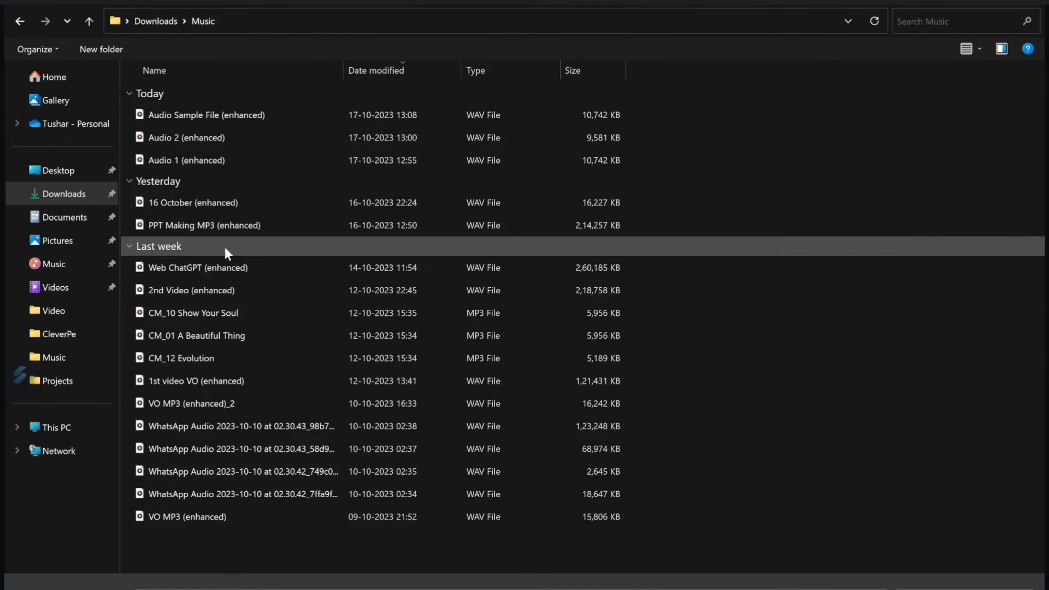
double_click(208, 310)
left_click(364, 346)
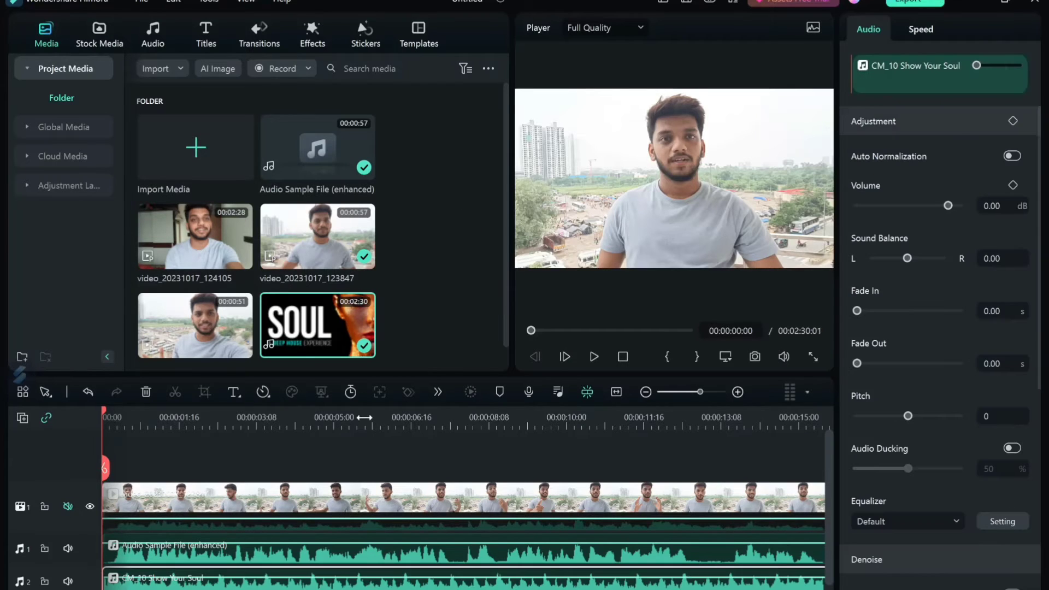
Trim the music to end with the video and enable audio ducking on the voice clip
scroll(362, 417, "down", 3)
left_click_drag(820, 578, 585, 573)
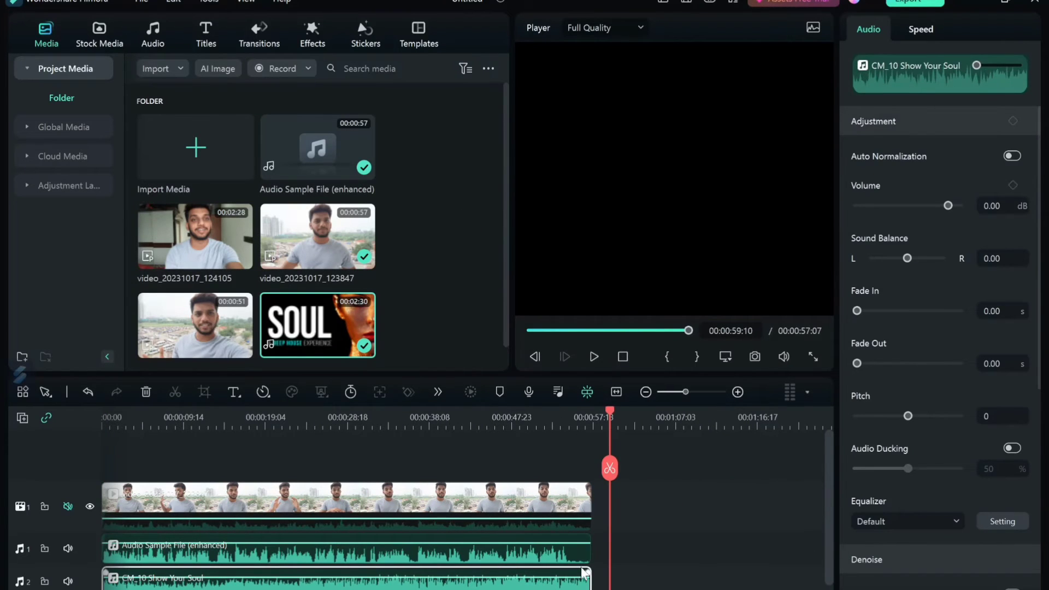
left_click(579, 552)
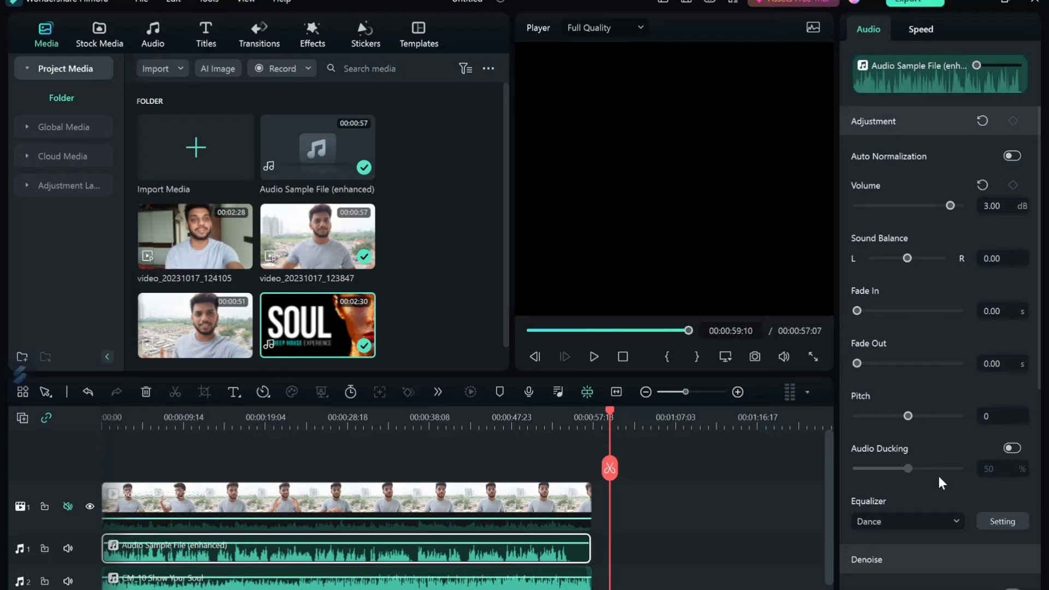
left_click(1011, 449)
left_click(623, 357)
left_click(709, 525)
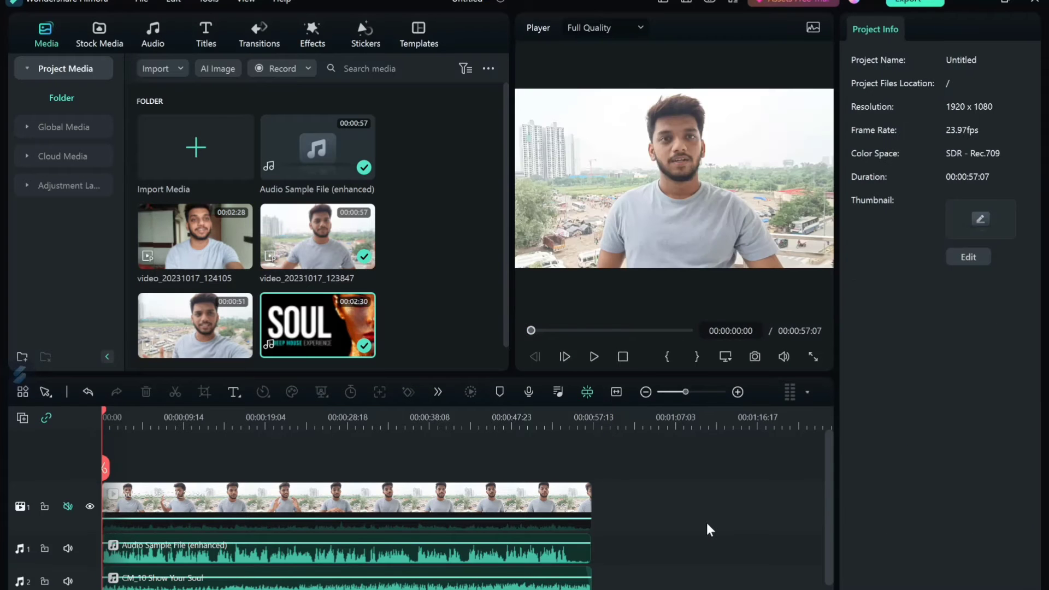
left_click(814, 357)
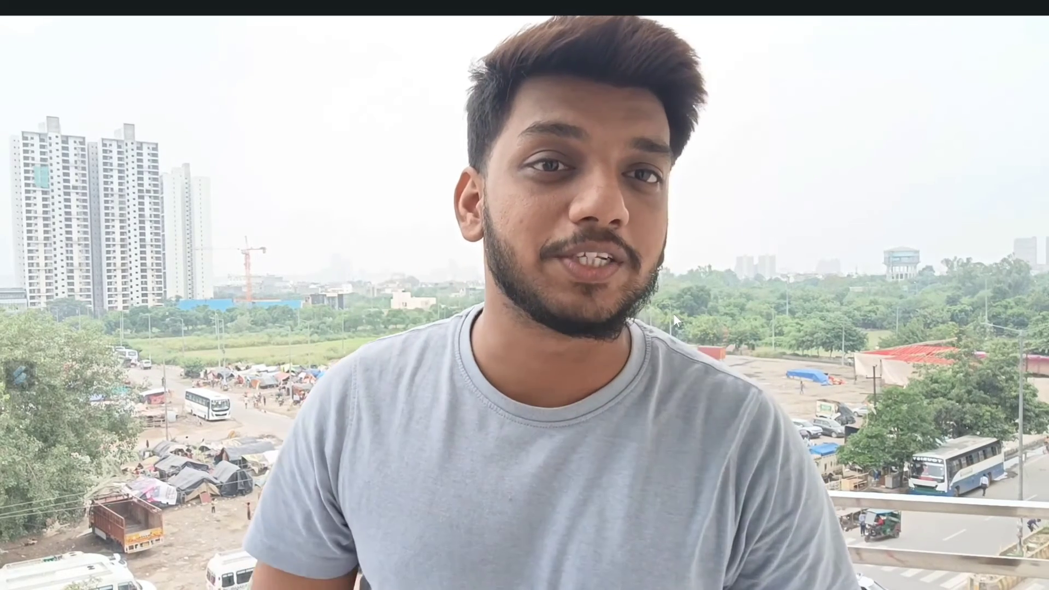
key("Escape")
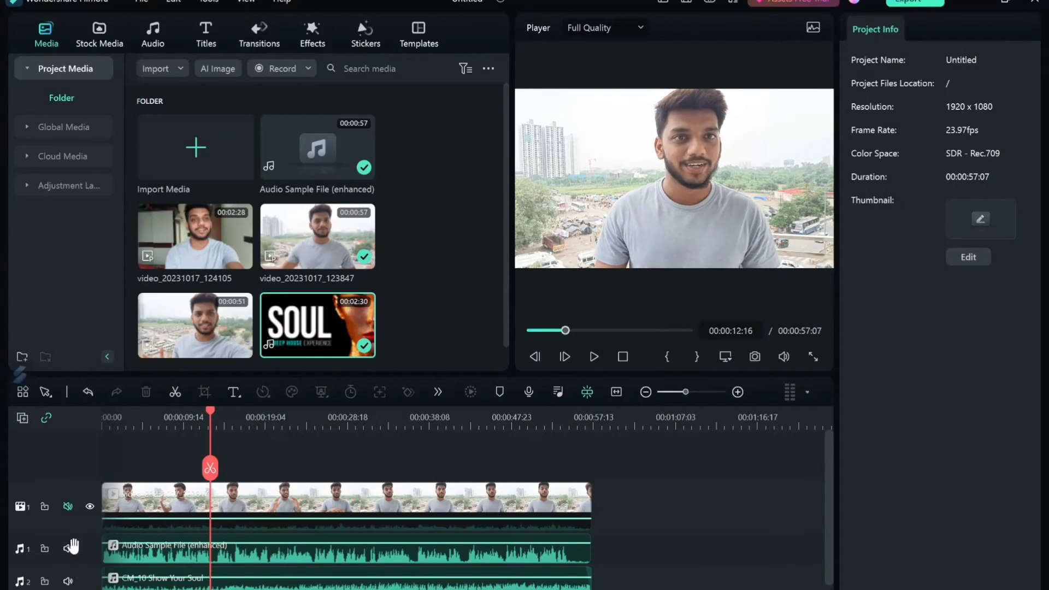
Hear only the original video sound, open the video clip's audio settings, and preview full screen
left_click(68, 506)
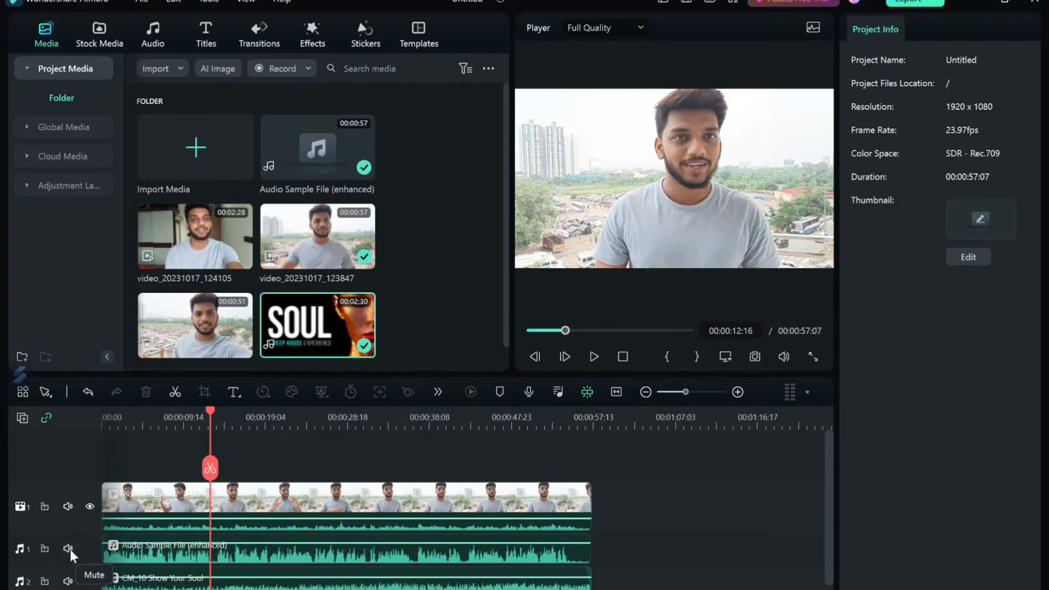
left_click(67, 549)
left_click(68, 581)
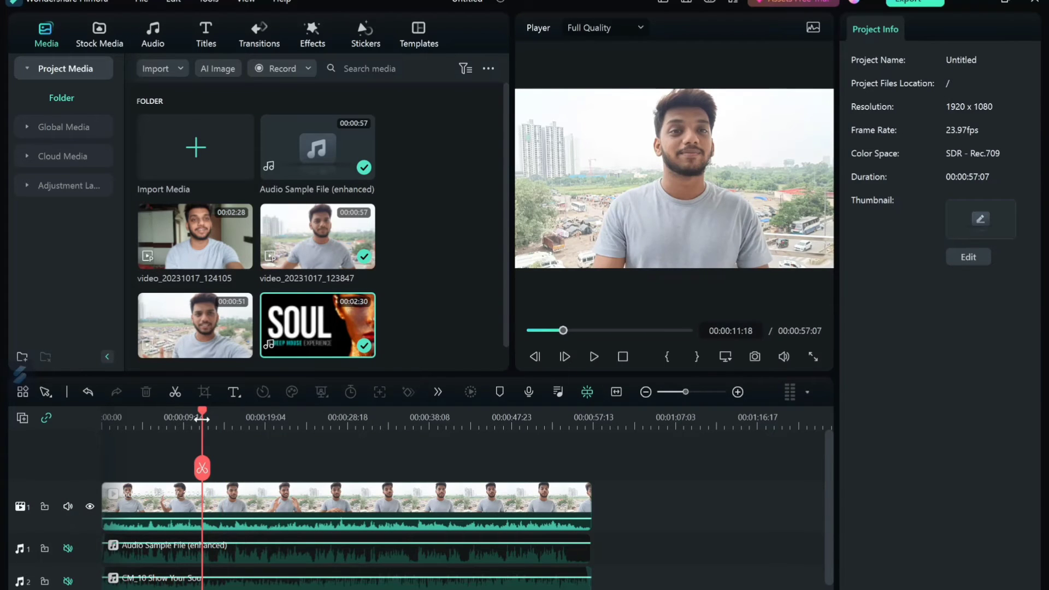
left_click(510, 500)
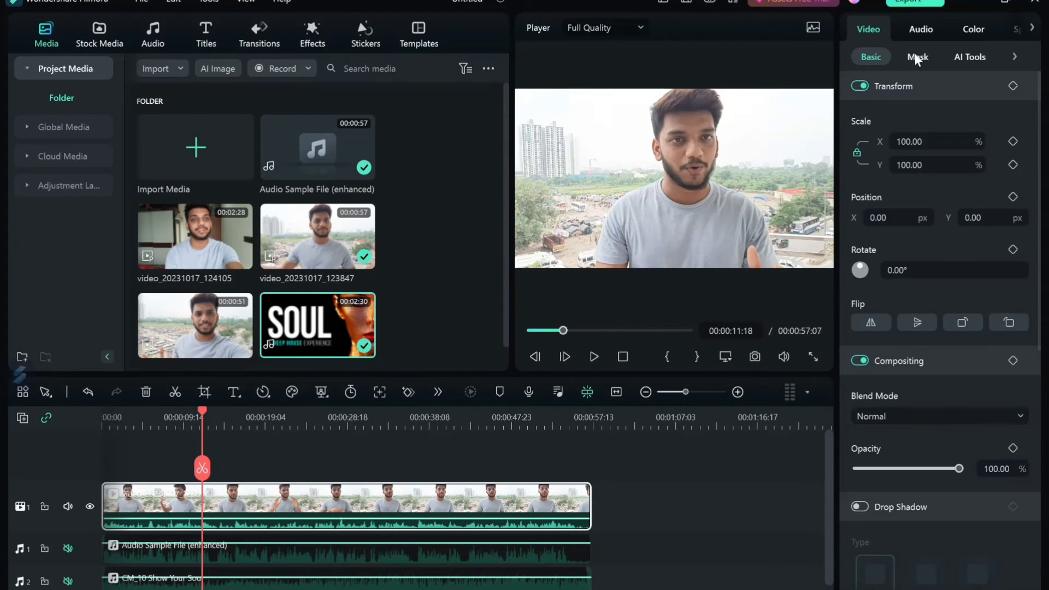
left_click(921, 33)
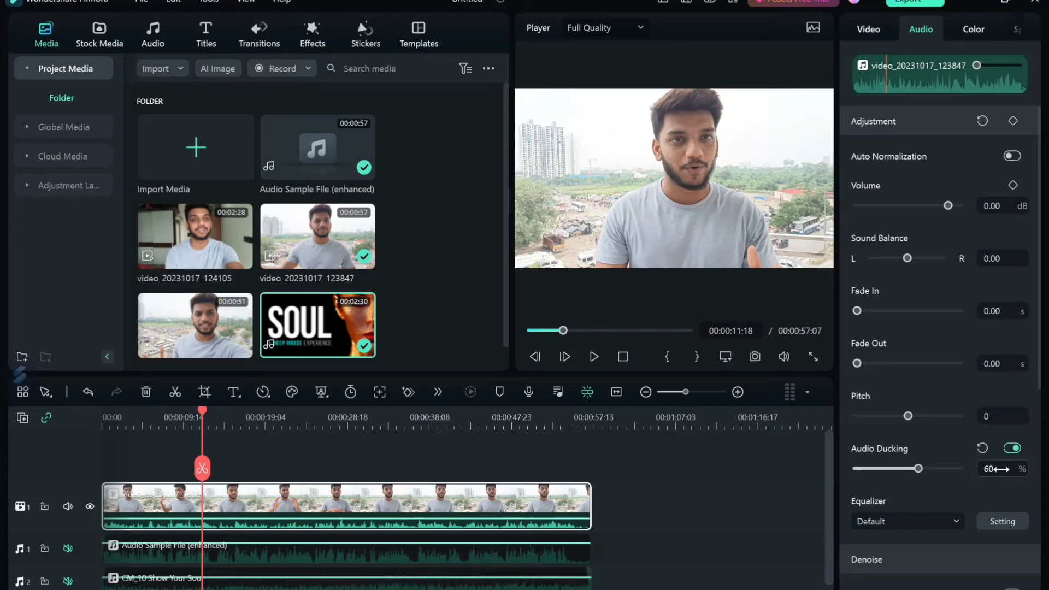
left_click(812, 357)
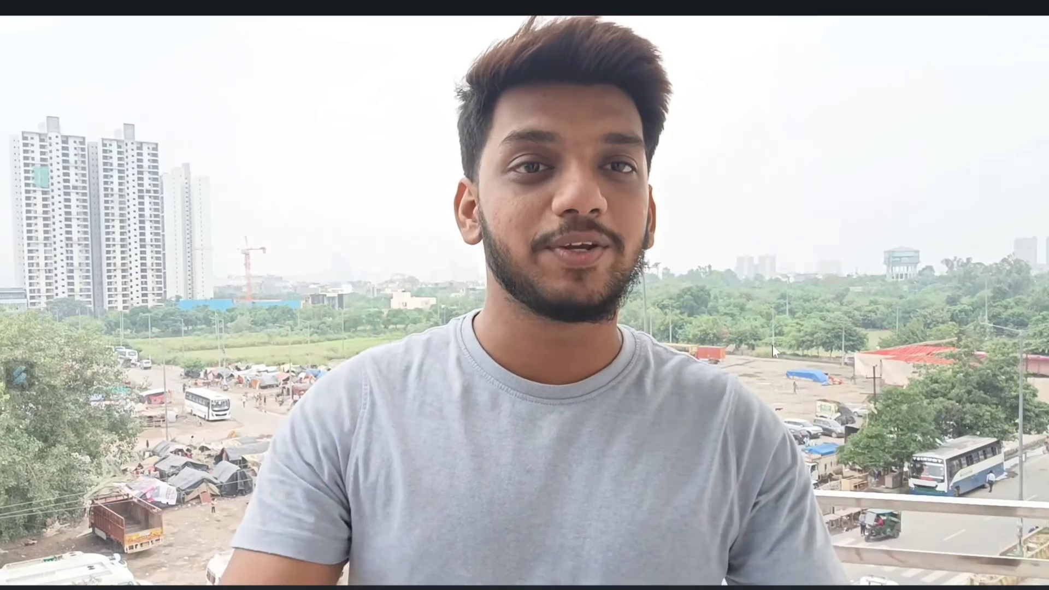
key("Escape")
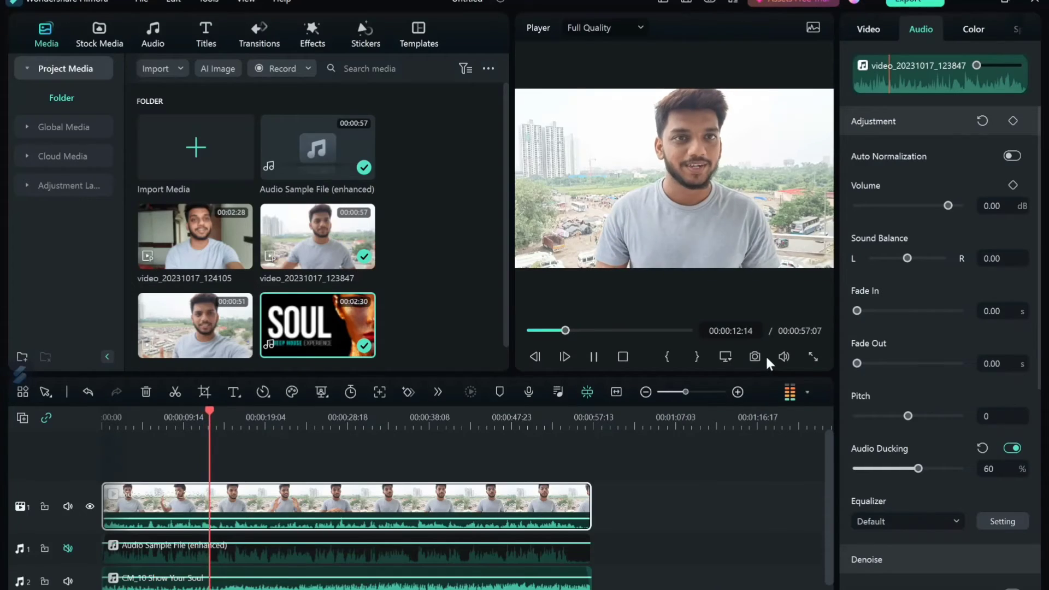
Mute the original video, unmute the enhanced voice, and preview full screen again
left_click(68, 548)
left_click(68, 507)
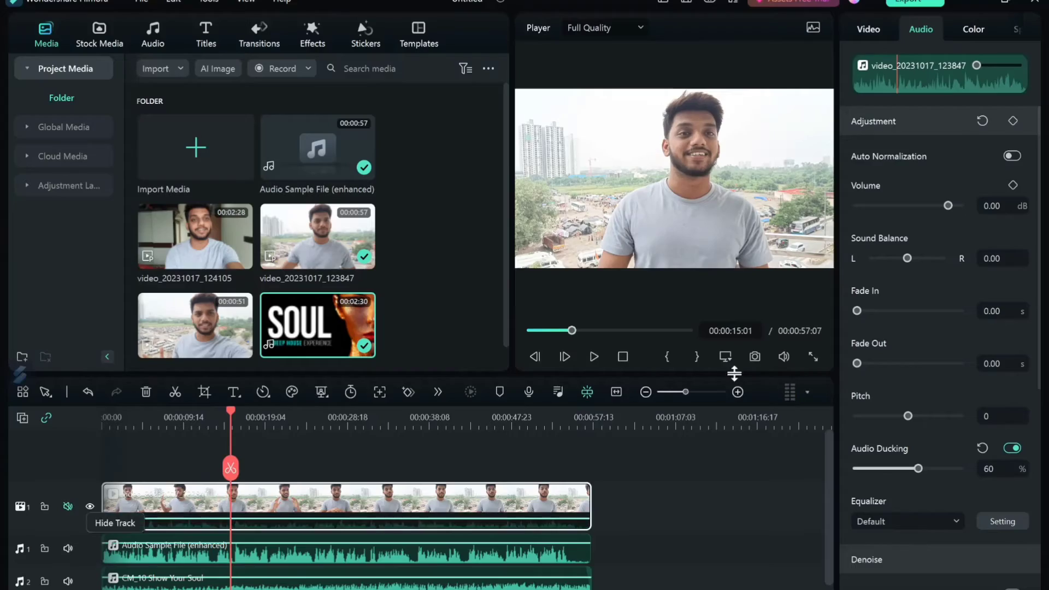
left_click(813, 357)
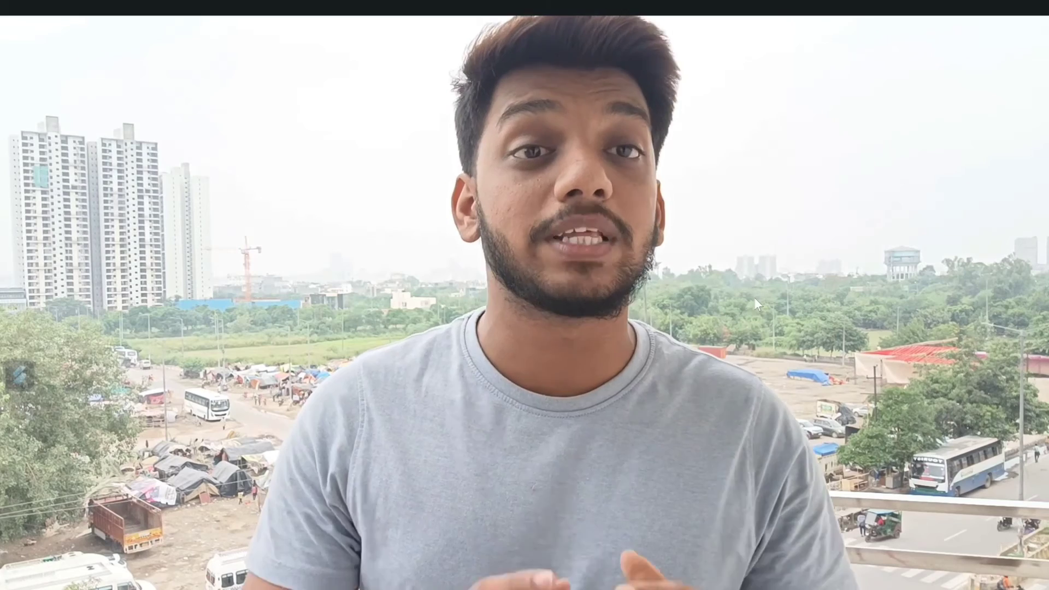
key("Escape")
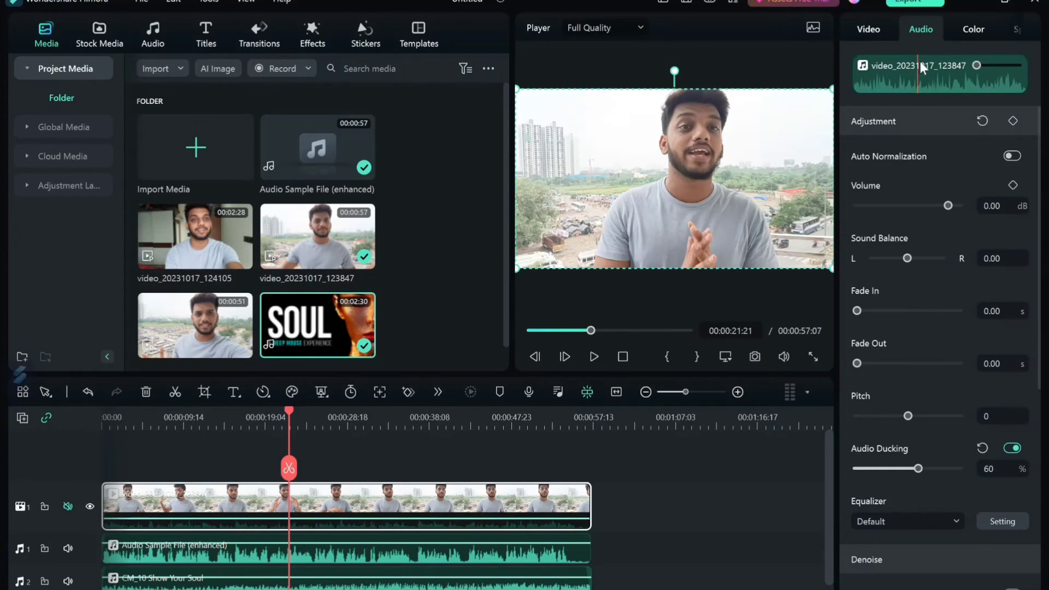